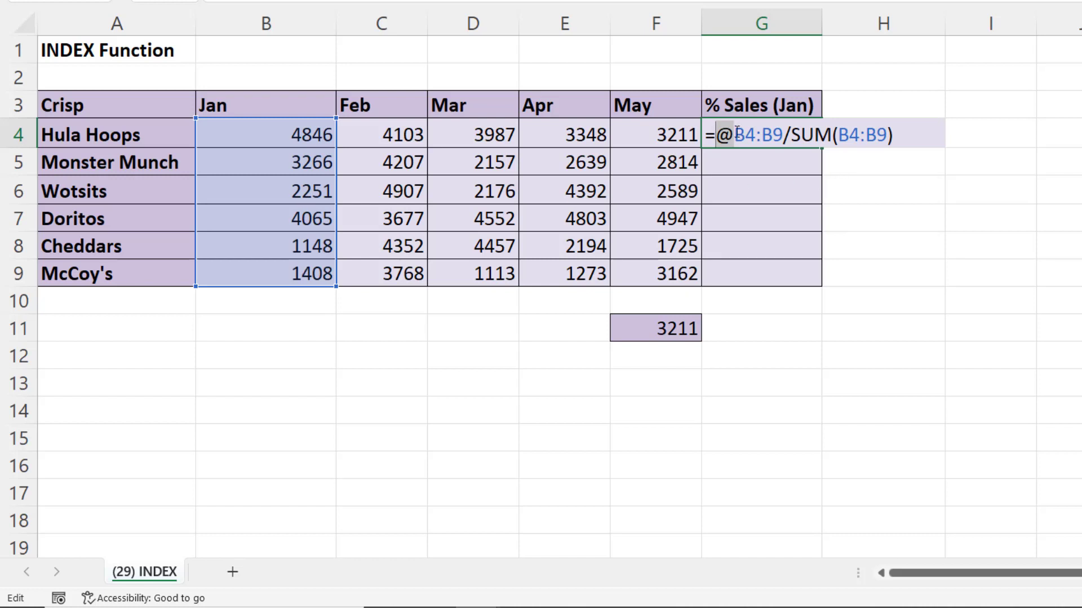
Remove the @ operator from the G4 formula, leaving =B4:B9/SUM(B4:B9).
{"action": "left_click_drag", "start_coordinate": [735, 133], "coordinate": [783, 133]}
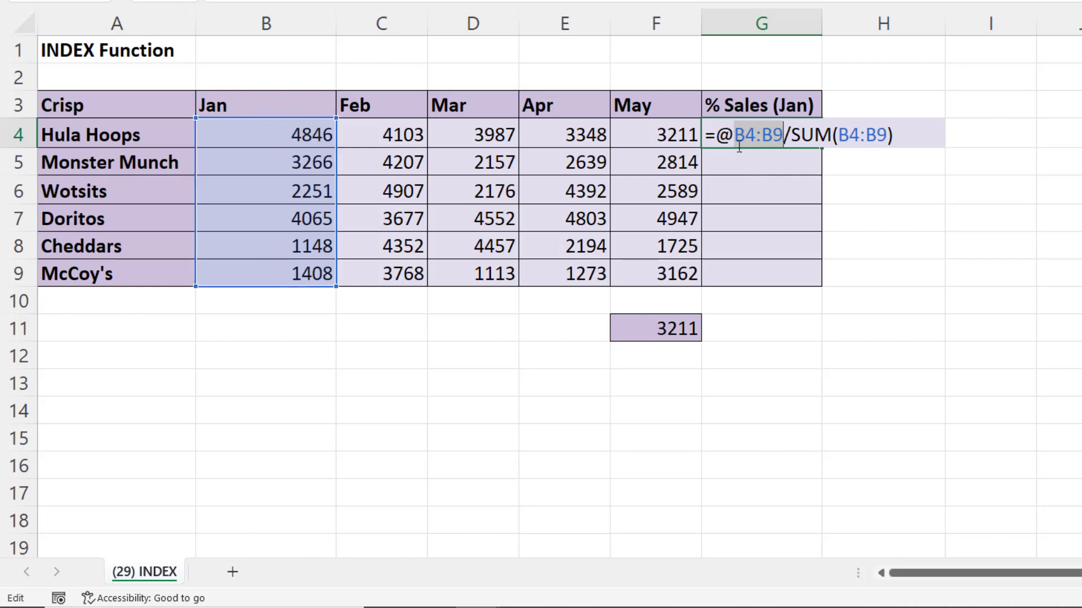
{"action": "key", "text": "Return"}
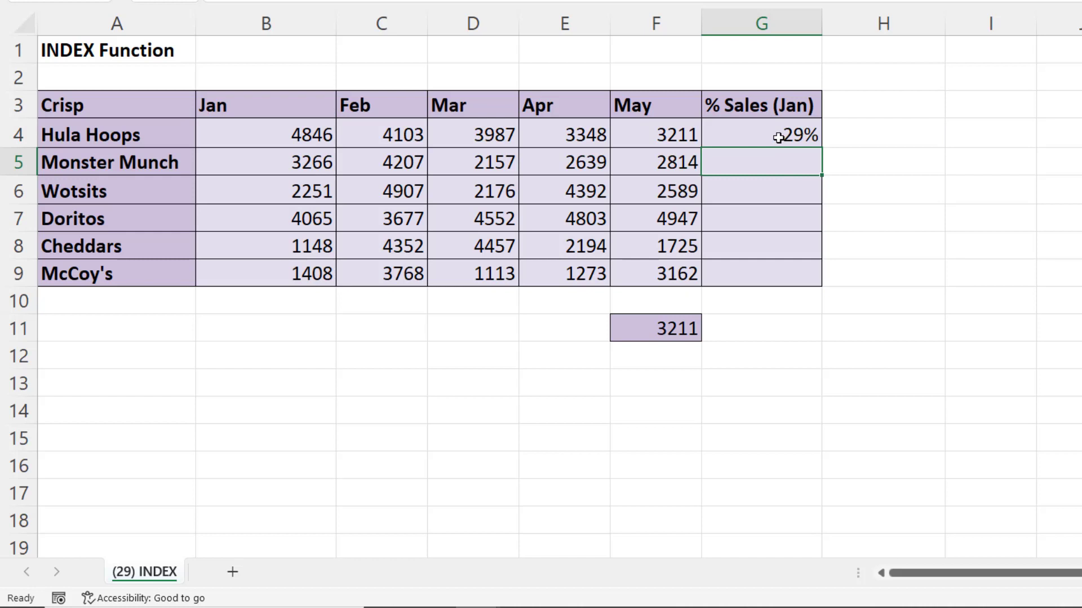
{"action": "double_click", "coordinate": [780, 136]}
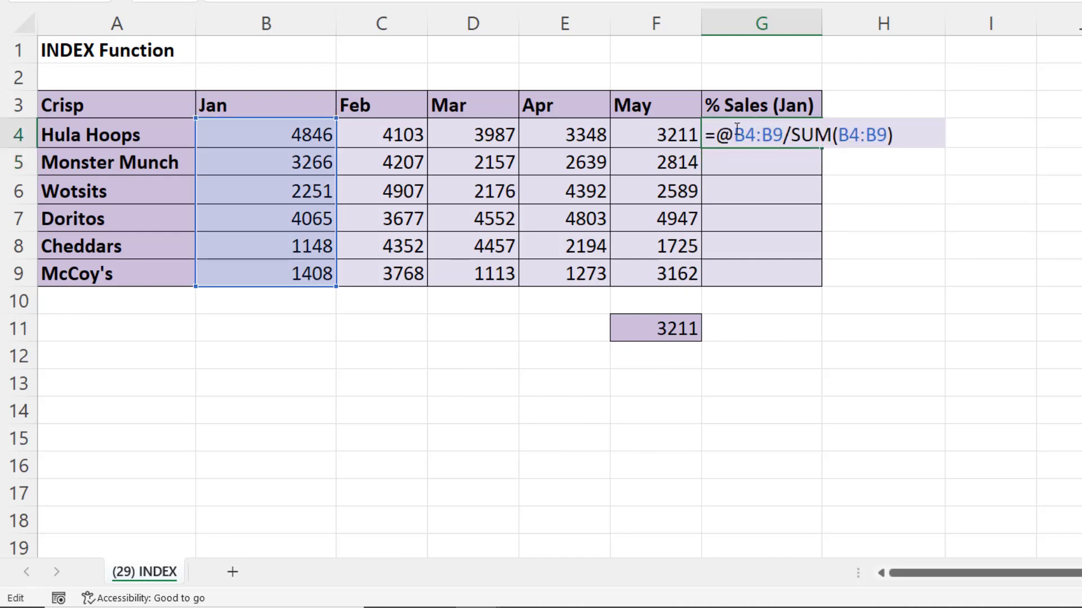
{"action": "key", "text": "BackSpace"}
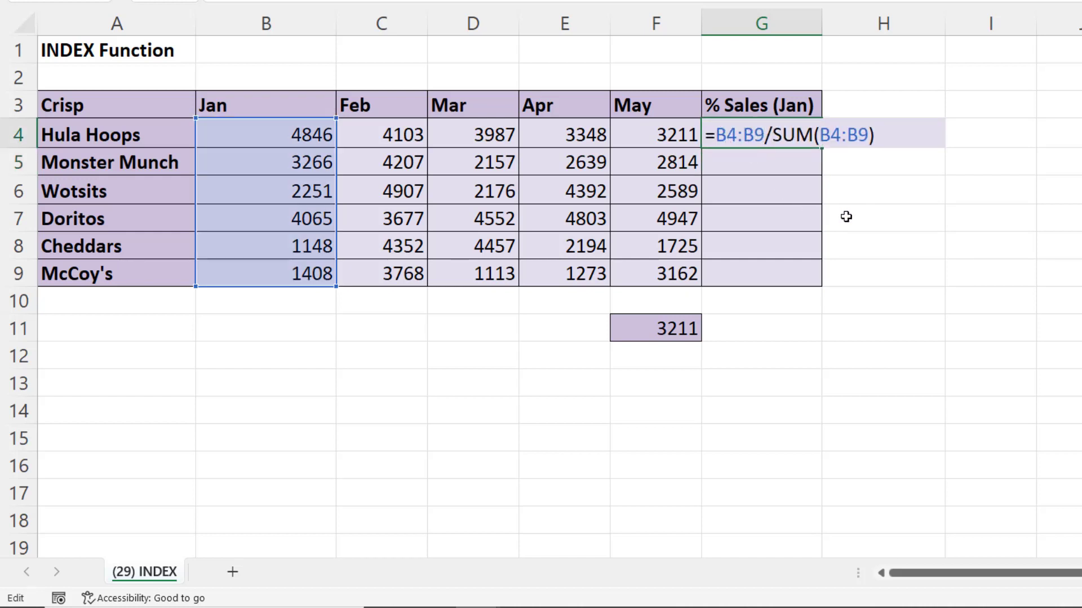
{"action": "key", "text": "Return"}
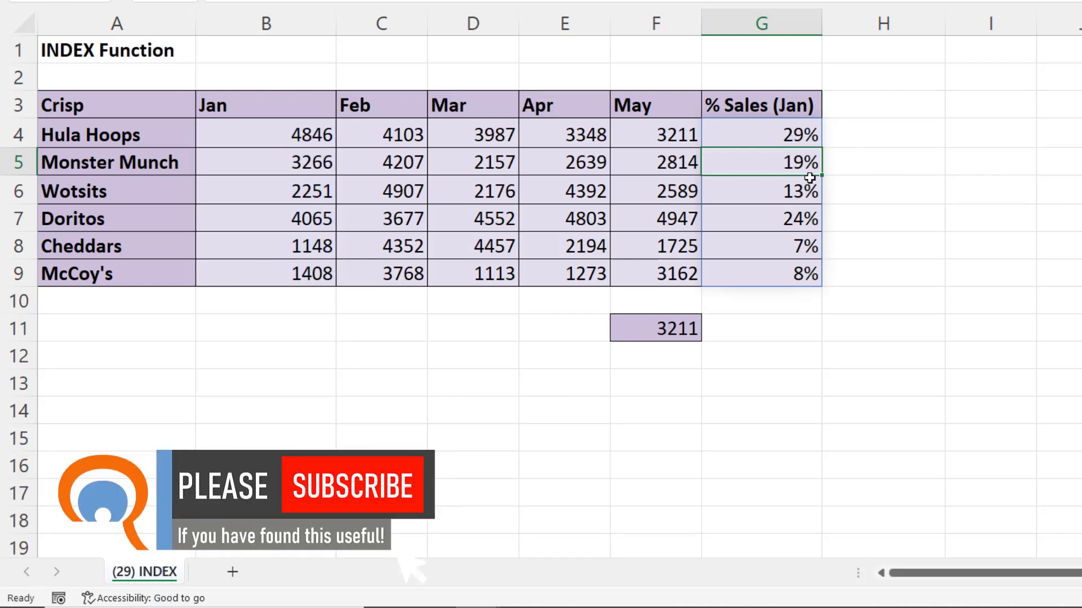
Put the @ operator back in front of the first B4:B9 reference in the G4 formula.
{"action": "left_click", "coordinate": [797, 136]}
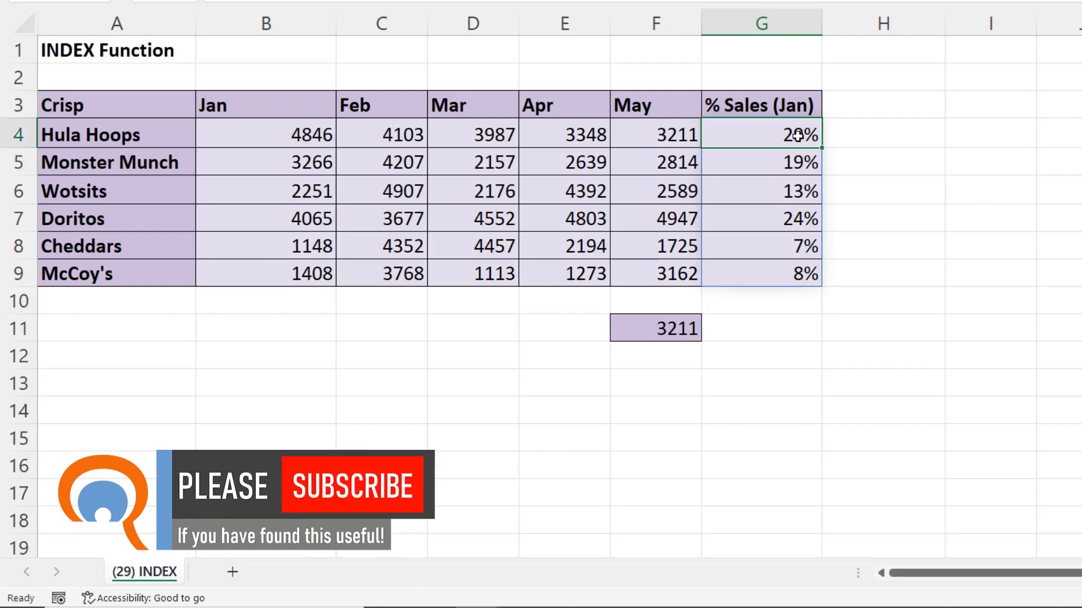
{"action": "key", "text": "F2"}
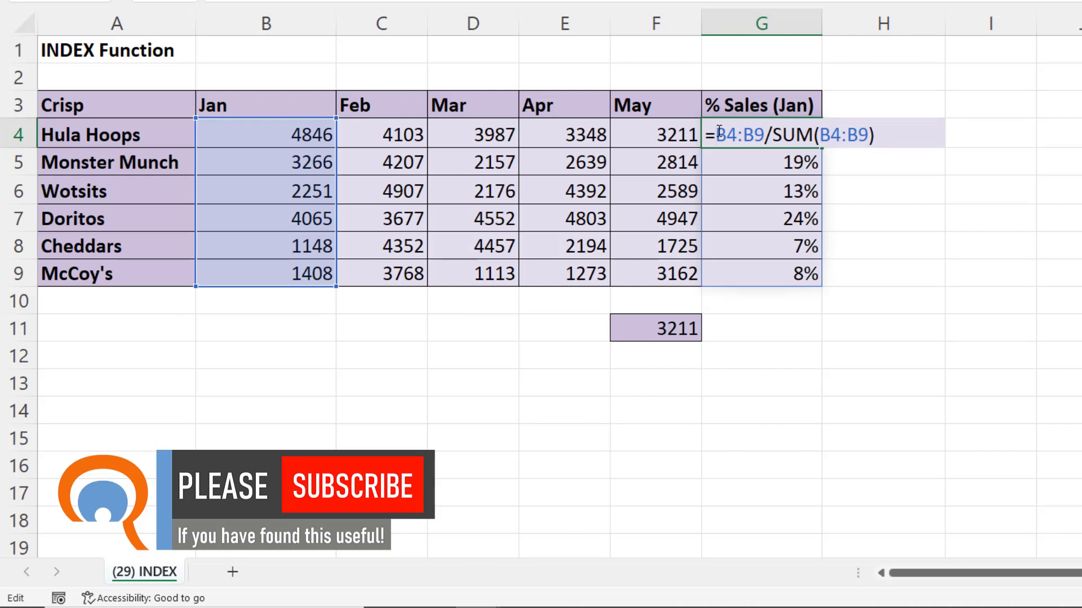
{"action": "left_click", "coordinate": [719, 134]}
{"action": "type", "text": "@"}
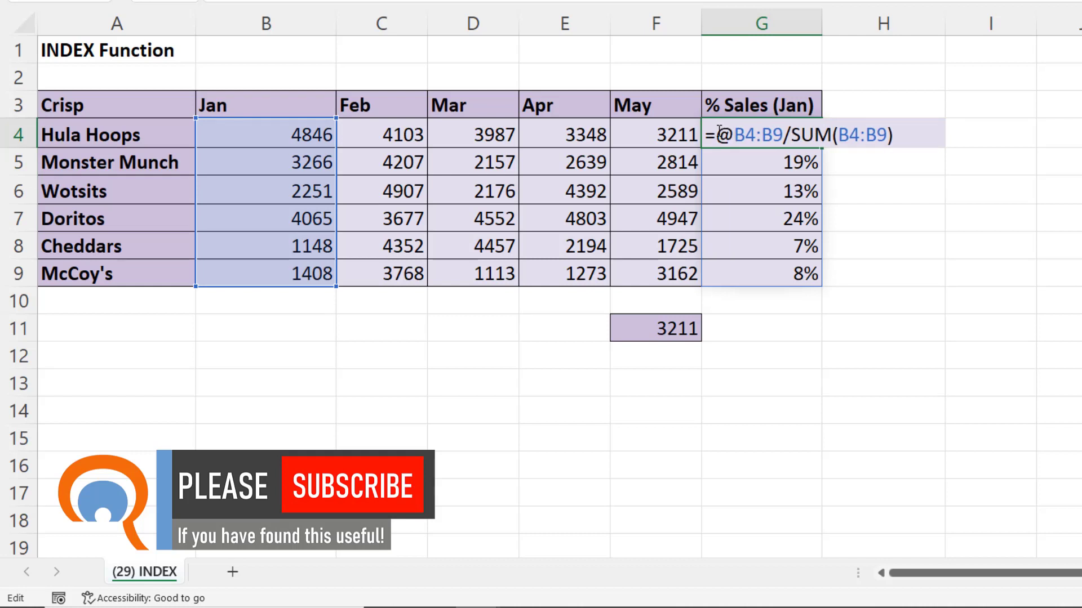
{"action": "key", "text": "ctrl+Return"}
Calculate Hula Hoops' share of January sales in H4 with =B4/SUM(B4:B9) and format it as a percentage.
{"action": "left_click", "coordinate": [888, 124]}
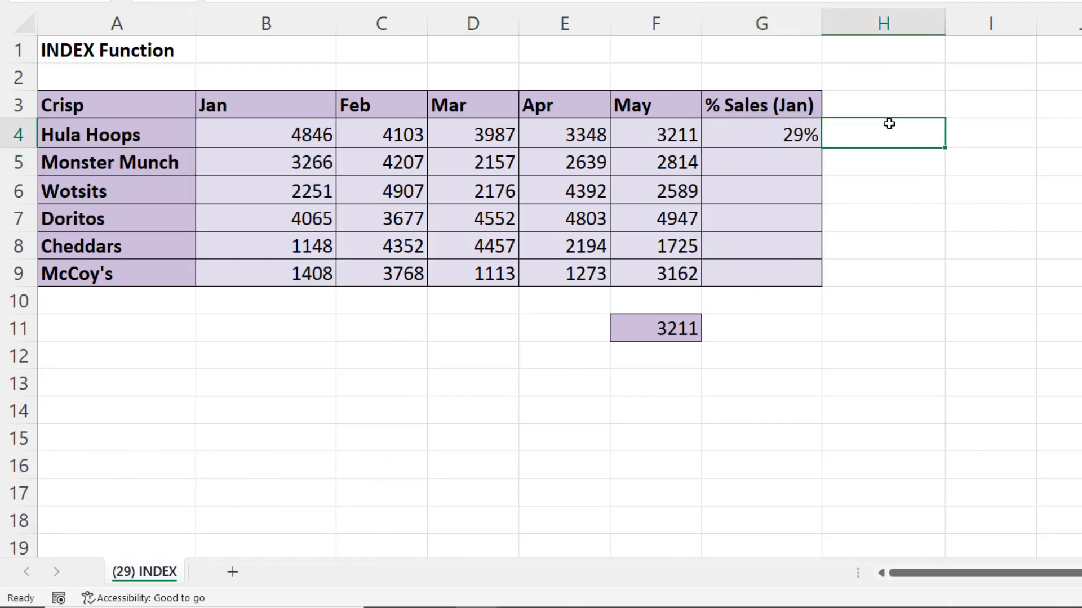
{"action": "type", "text": "="}
{"action": "left_click", "coordinate": [299, 133]}
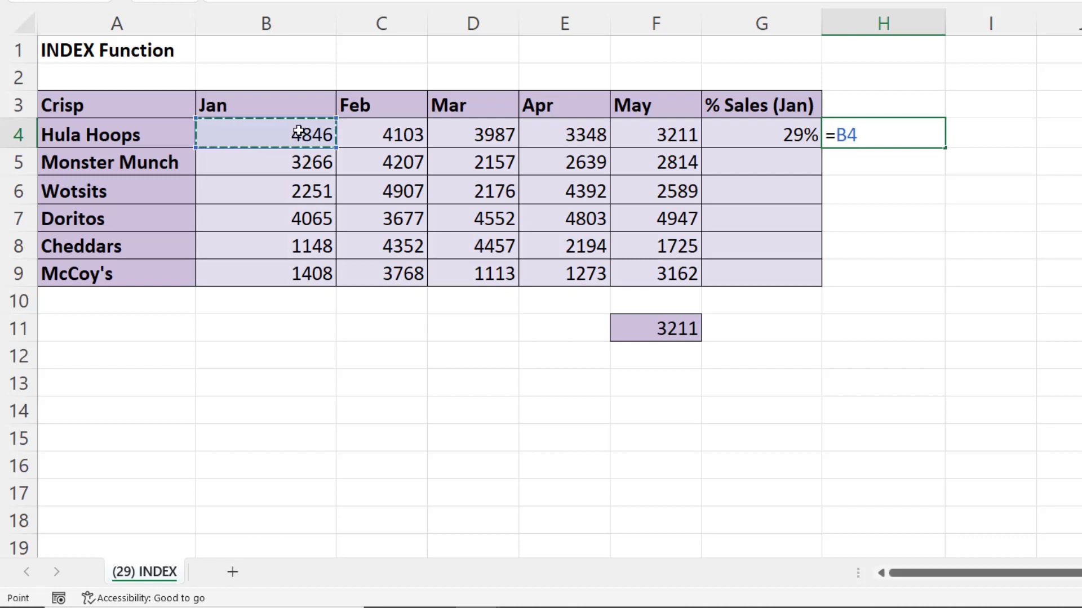
{"action": "type", "text": "/sum"}
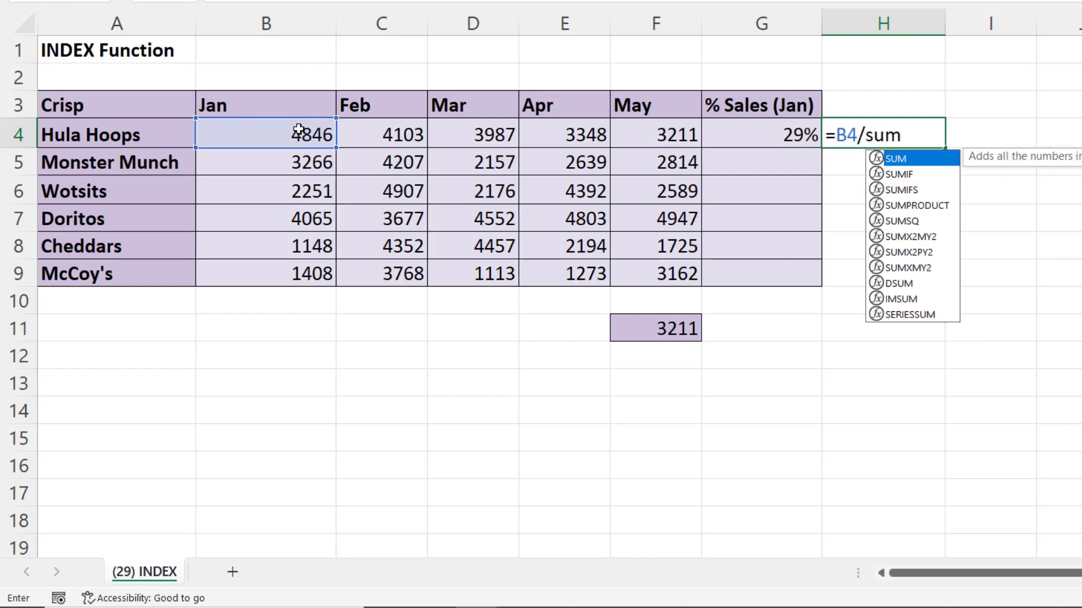
{"action": "type", "text": "("}
{"action": "left_click_drag", "start_coordinate": [299, 141], "coordinate": [305, 271]}
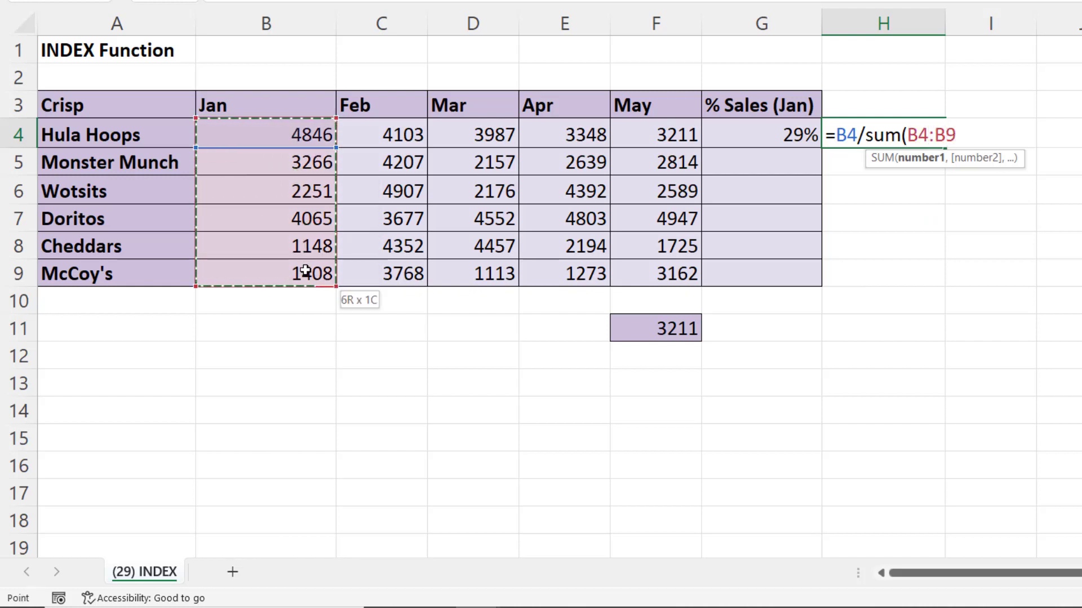
{"action": "key", "text": "Return"}
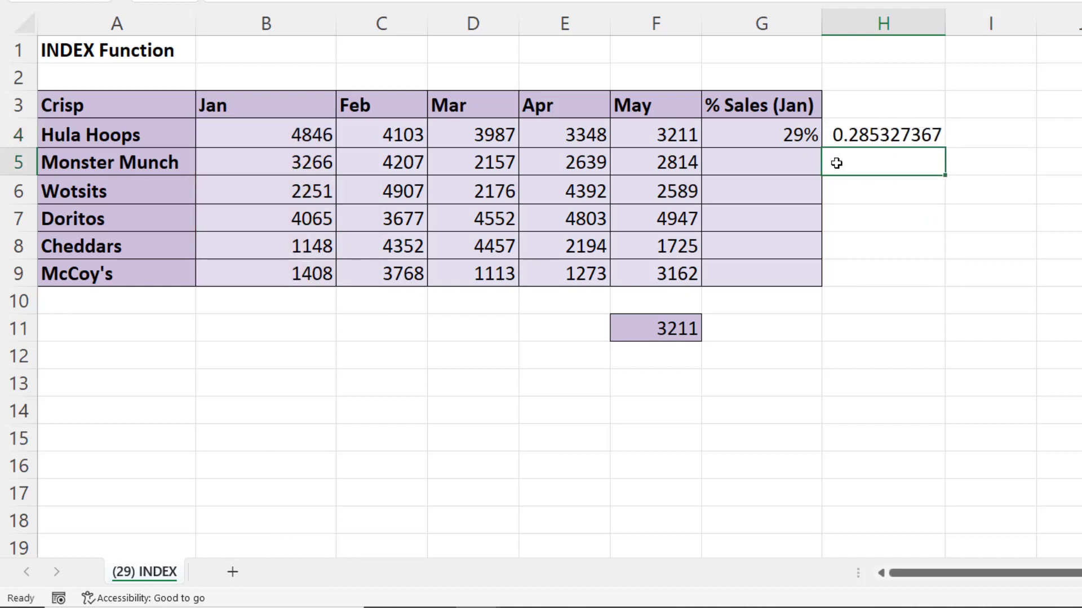
{"action": "left_click", "coordinate": [874, 138]}
{"action": "key", "text": "ctrl+shift+5"}
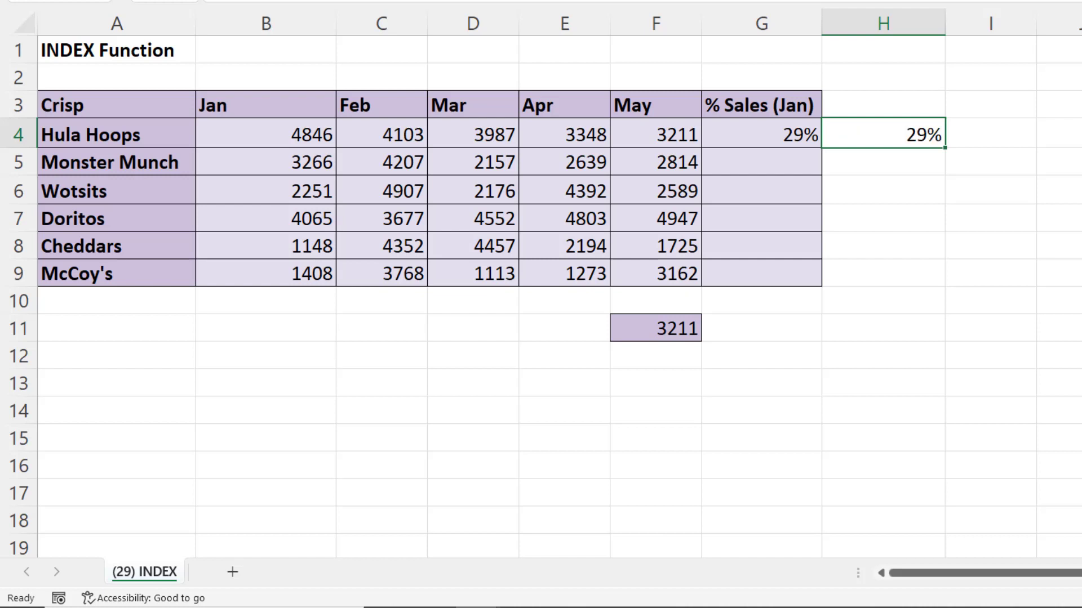
Move the G4 formula down to G6 and enter =B6/SUM(B4:B9) beside it in H6.
{"action": "left_click", "coordinate": [802, 135]}
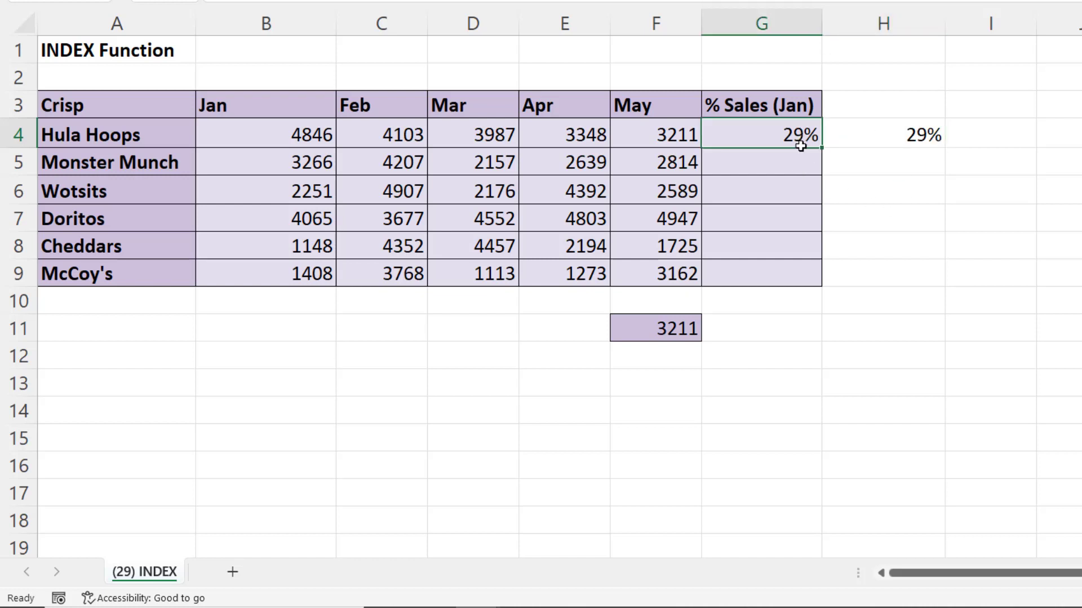
{"action": "left_click_drag", "start_coordinate": [801, 148], "coordinate": [797, 195]}
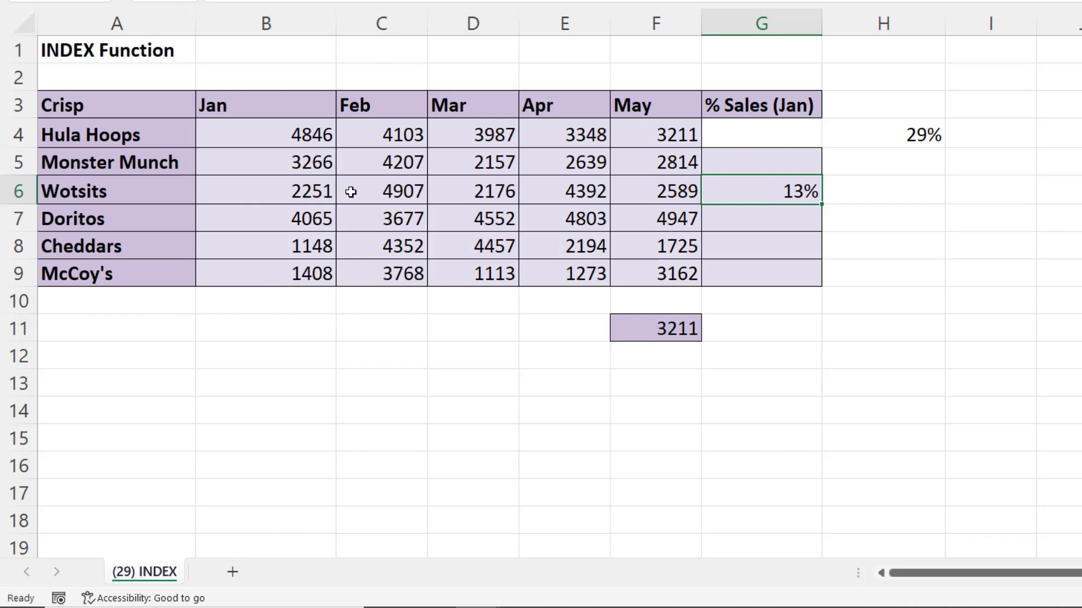
{"action": "left_click", "coordinate": [893, 188]}
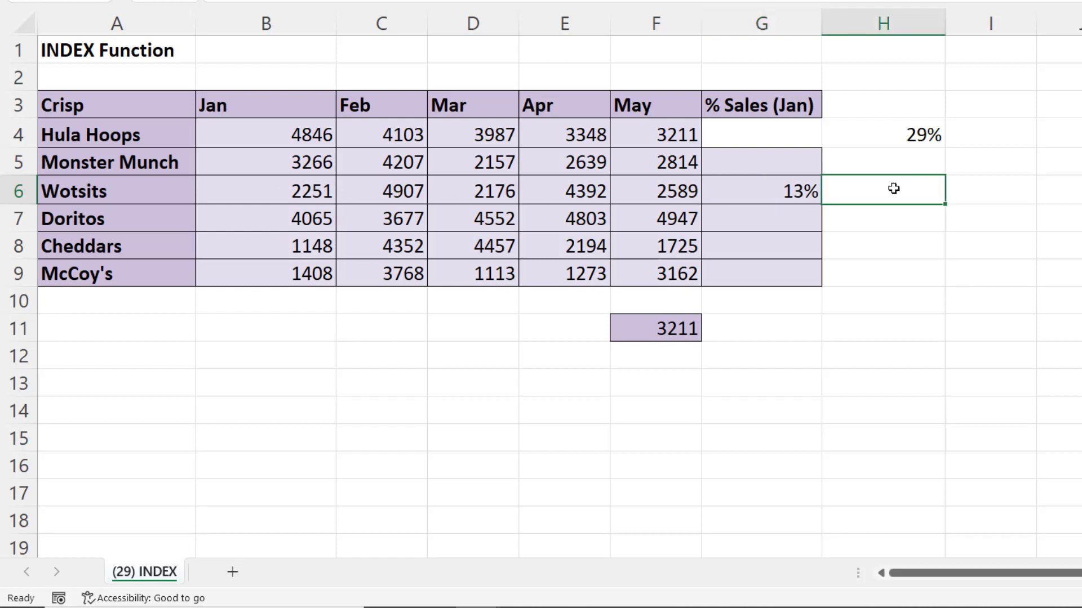
{"action": "type", "text": "="}
{"action": "left_click", "coordinate": [325, 193]}
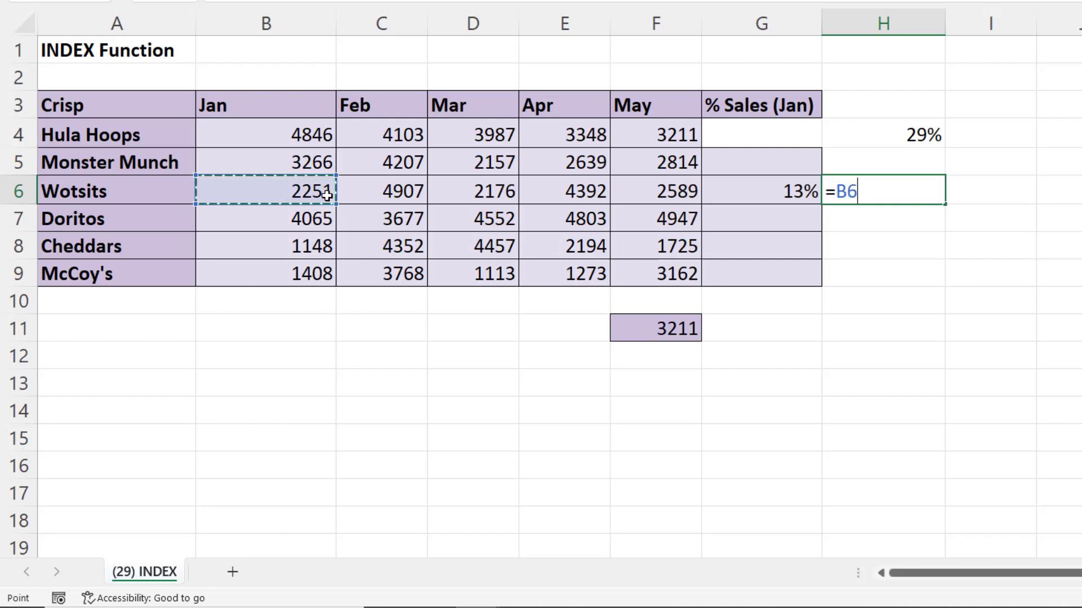
{"action": "type", "text": "/sum"}
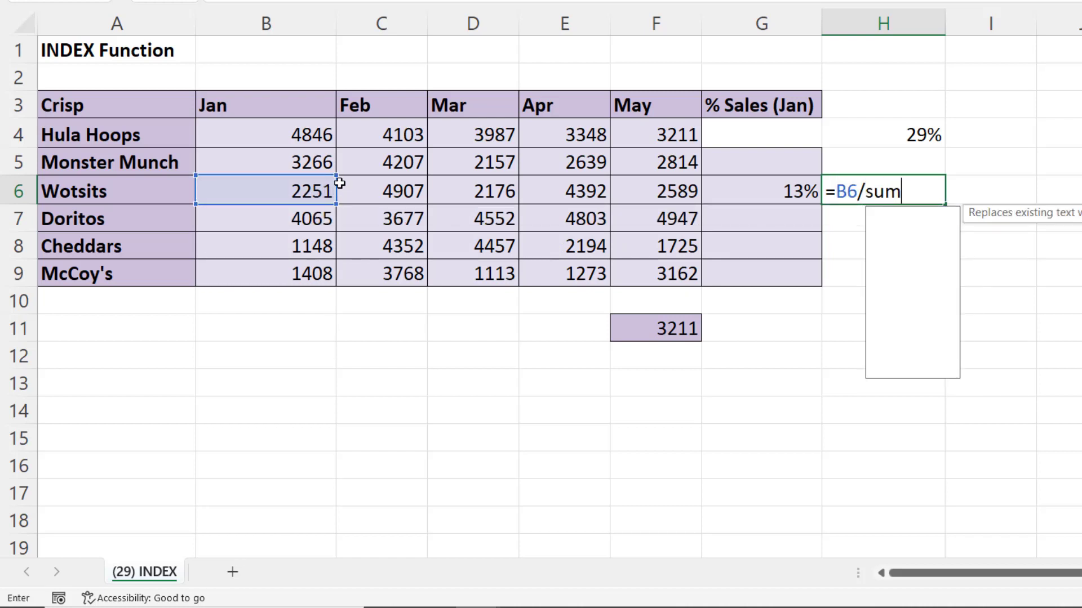
{"action": "type", "text": "("}
{"action": "left_click_drag", "start_coordinate": [269, 145], "coordinate": [320, 276]}
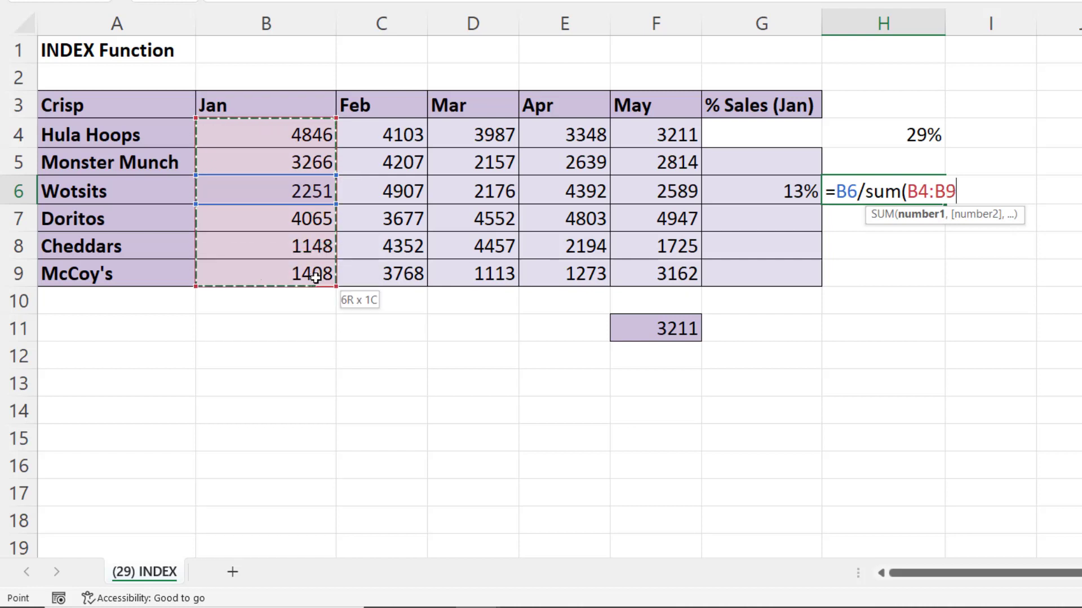
{"action": "key", "text": "Return"}
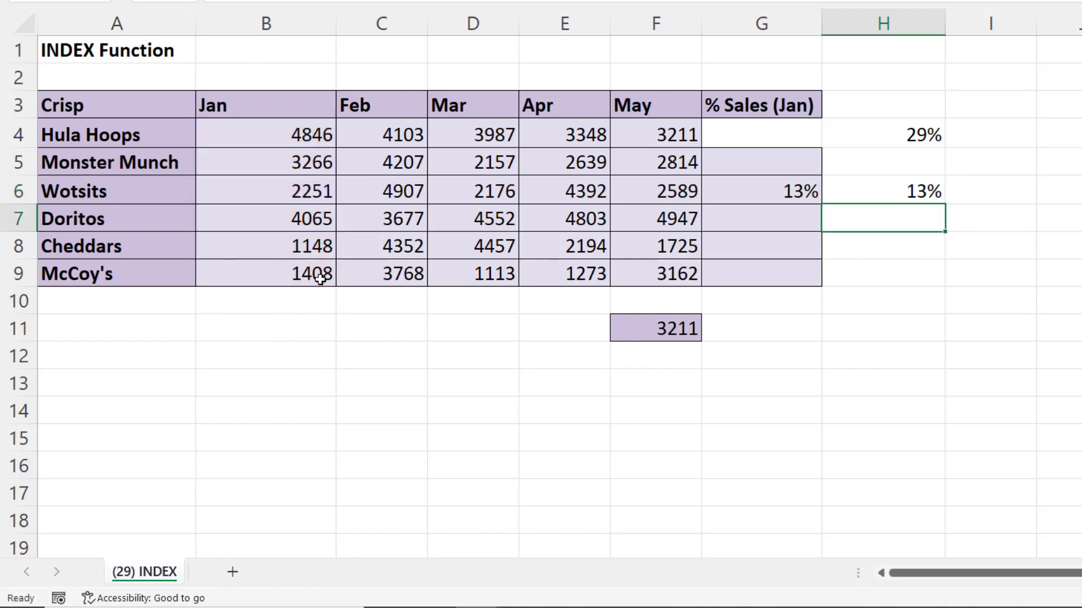
Examine the @ operator in the G6 percentage formula and leave the formula as it is.
{"action": "double_click", "coordinate": [796, 194]}
{"action": "left_click_drag", "start_coordinate": [734, 186], "coordinate": [725, 184]}
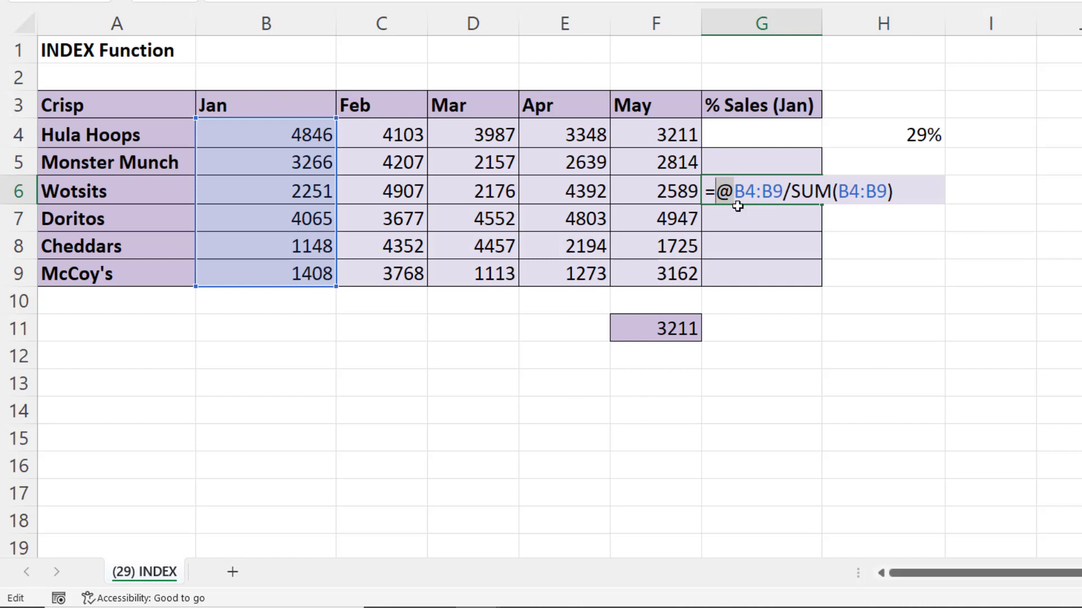
{"action": "key", "text": "Return"}
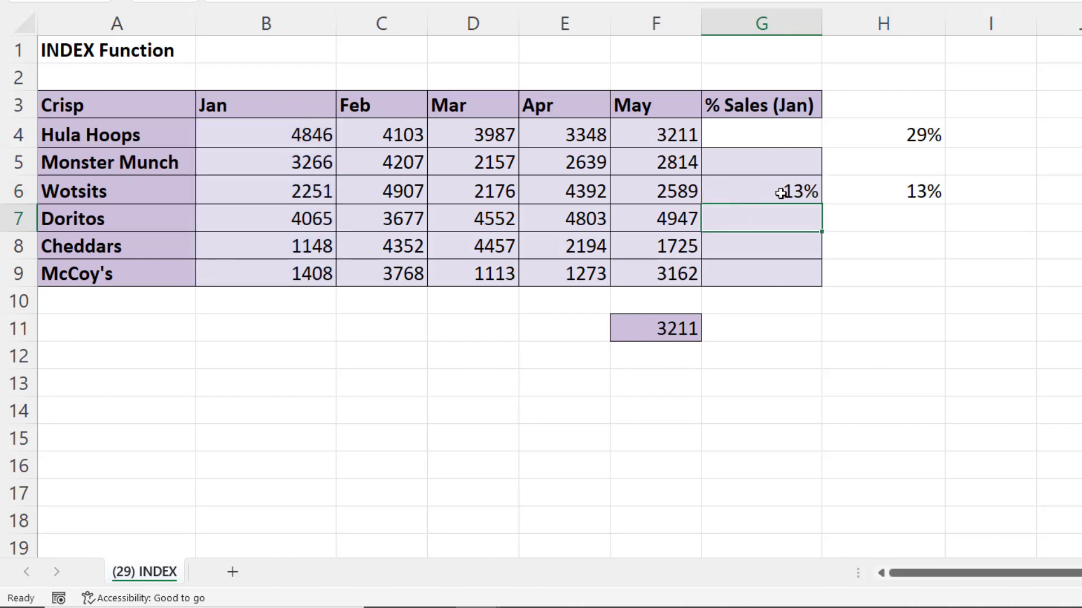
Return the G6 formula to G4 without its @ operator and format the G6 result as a percentage.
{"action": "left_click_drag", "start_coordinate": [782, 192], "coordinate": [721, 130]}
{"action": "double_click", "coordinate": [800, 135]}
{"action": "key", "text": "Delete"}
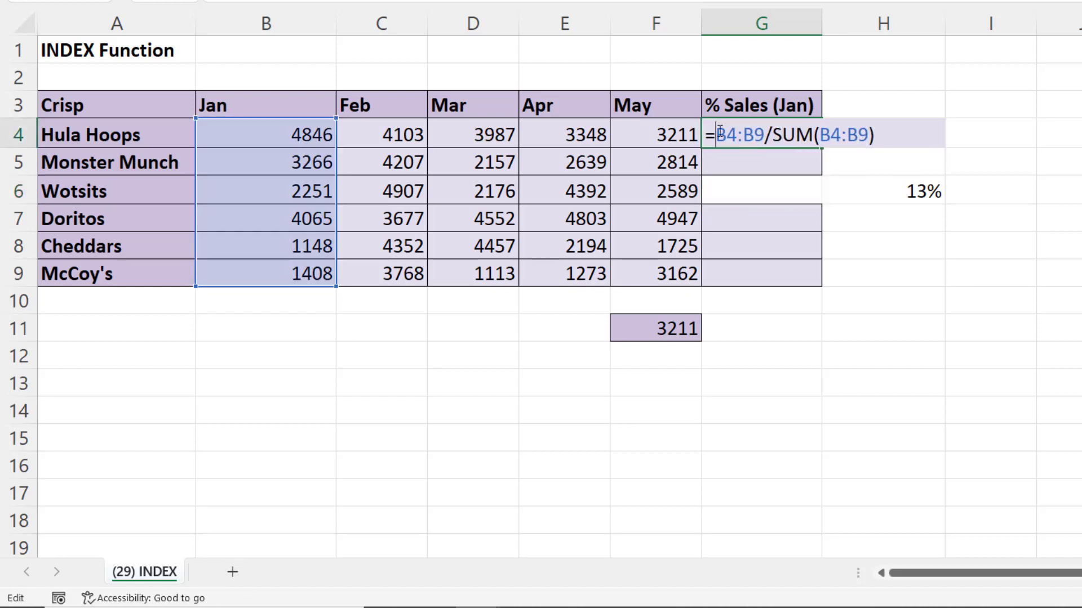
{"action": "key", "text": "Return"}
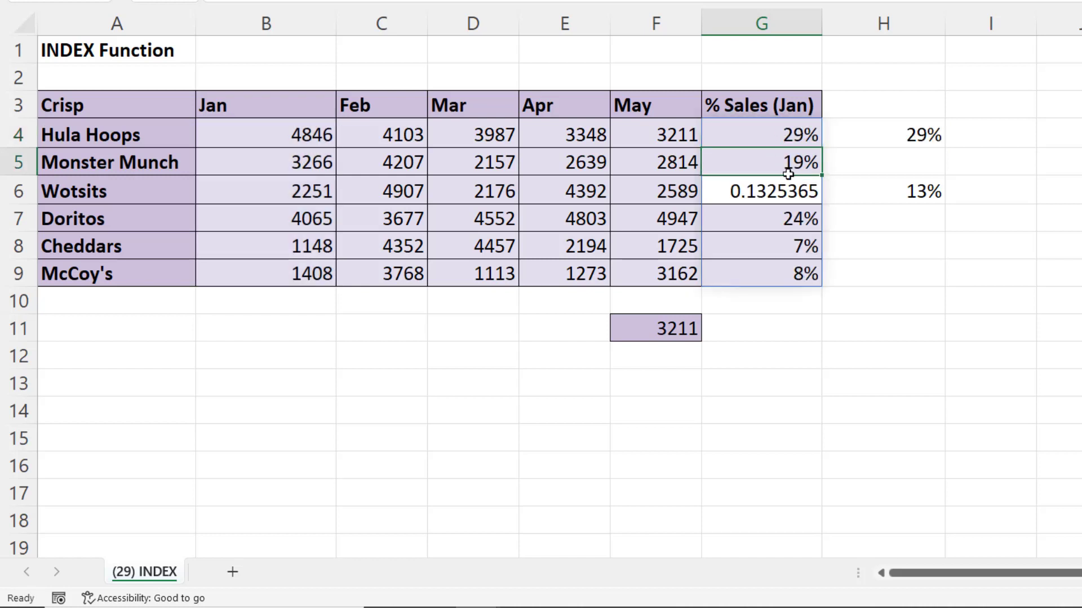
{"action": "left_click", "coordinate": [802, 192]}
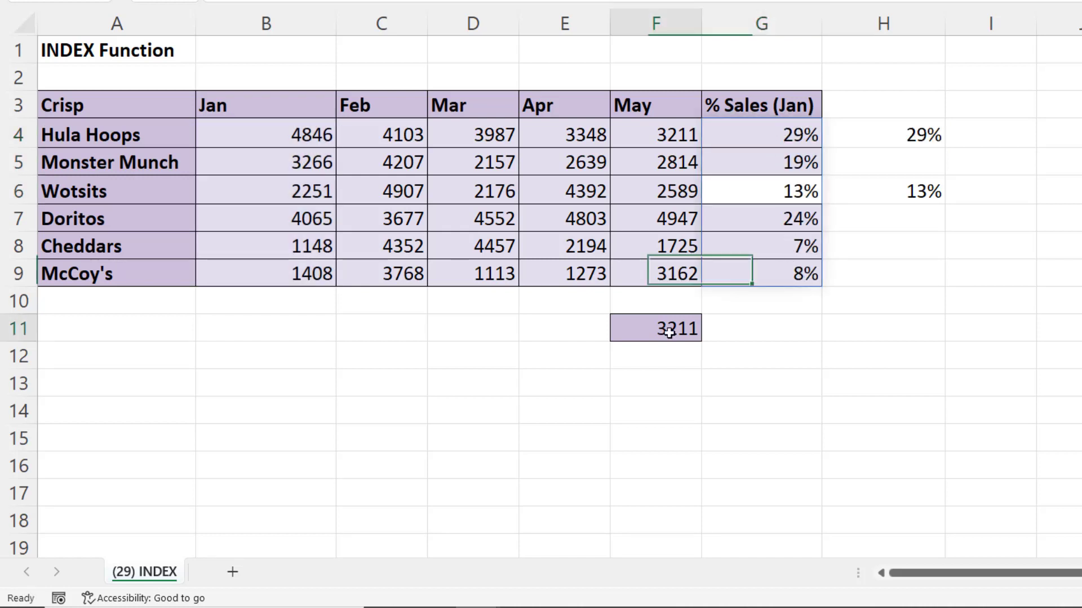
Examine the column argument and the @ operator of the INDEX formula in F11.
{"action": "double_click", "coordinate": [674, 330]}
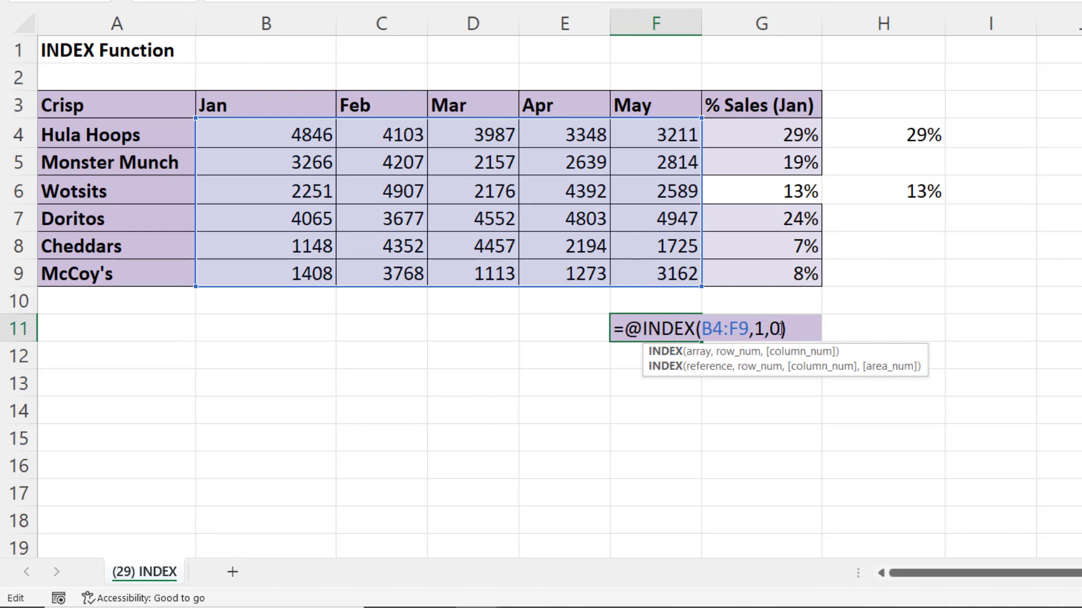
{"action": "left_click", "coordinate": [770, 329]}
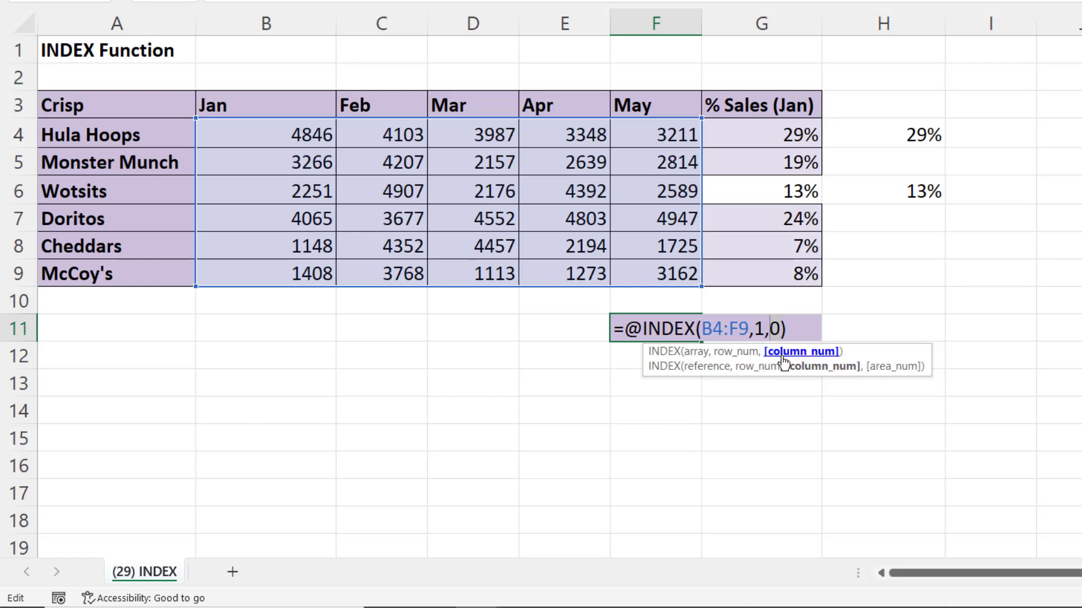
{"action": "key", "text": "Return"}
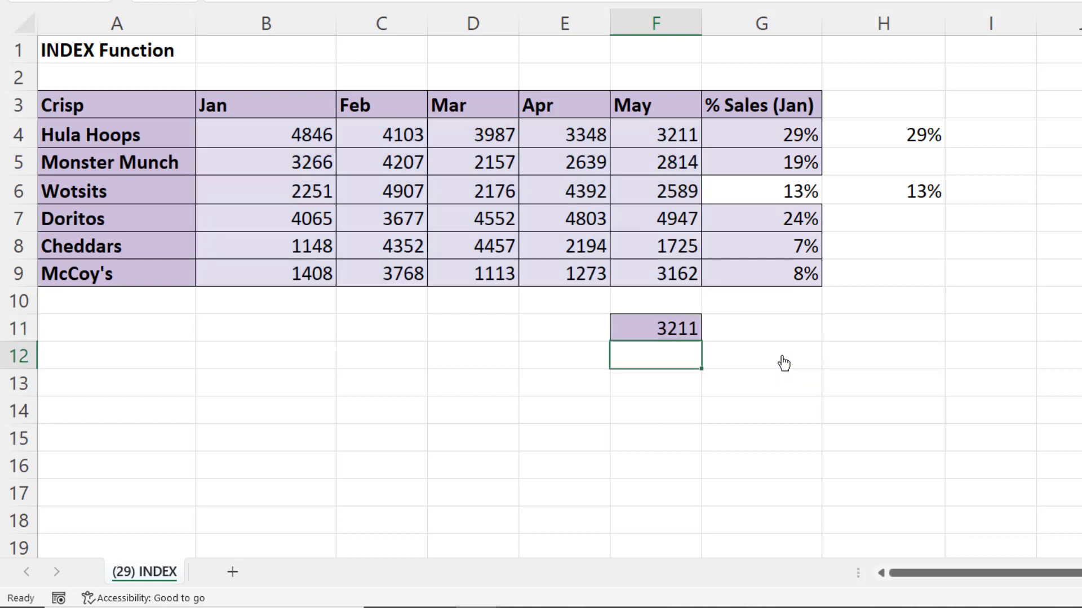
{"action": "left_click", "coordinate": [666, 327]}
{"action": "double_click", "coordinate": [666, 326]}
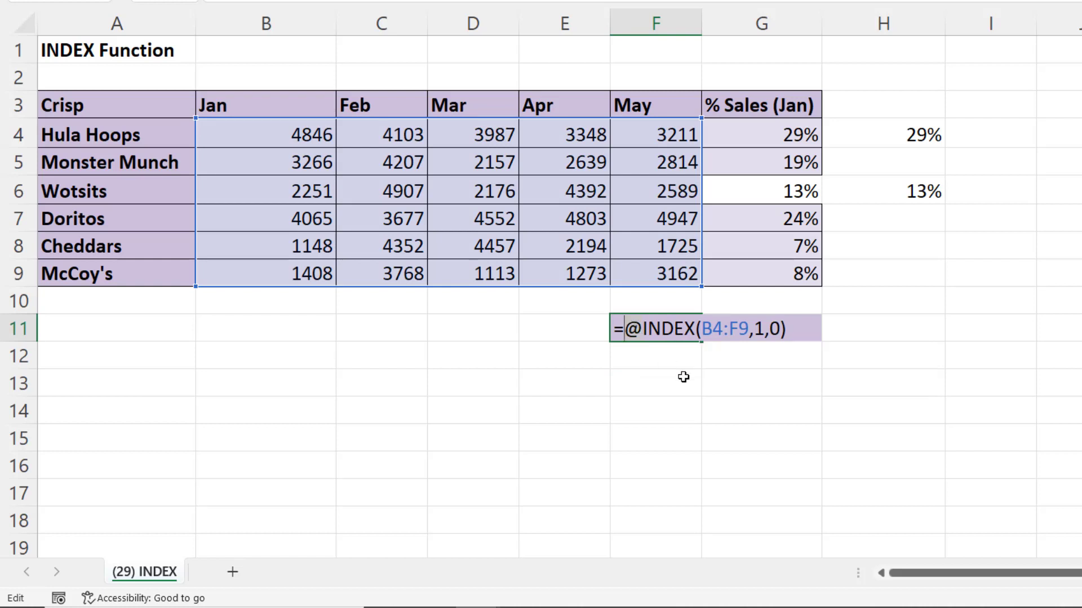
{"action": "key", "text": "Return"}
Evaluate the F11 formula in place with its @ operator, undo that, and evaluate only the INDEX(B4:F9,1,0) part.
{"action": "double_click", "coordinate": [650, 328]}
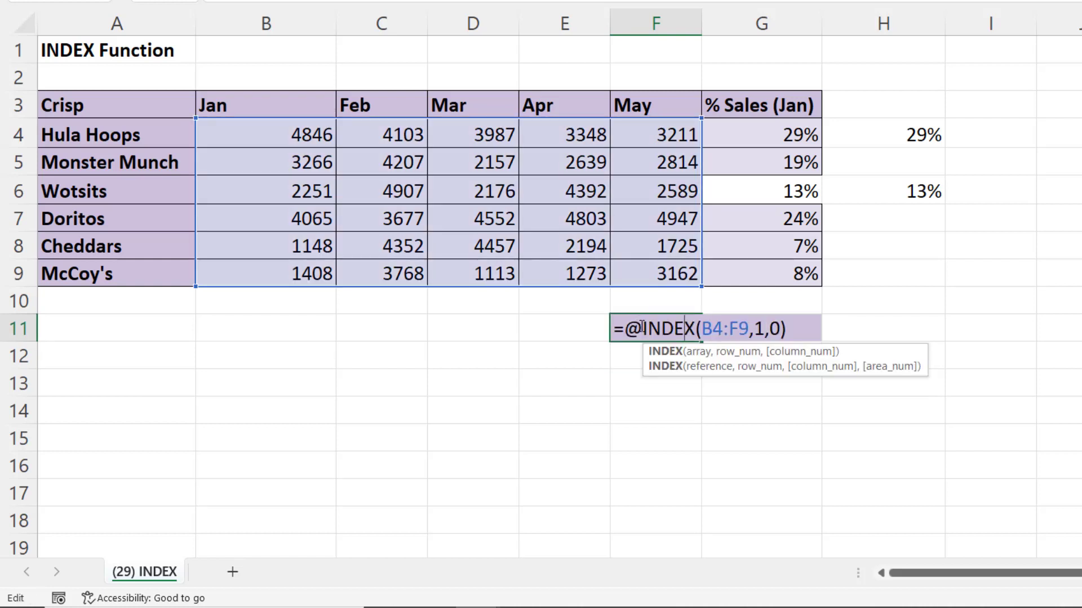
{"action": "key", "text": "Left"}
{"action": "key", "text": "Left"}
{"action": "key", "text": "Left"}
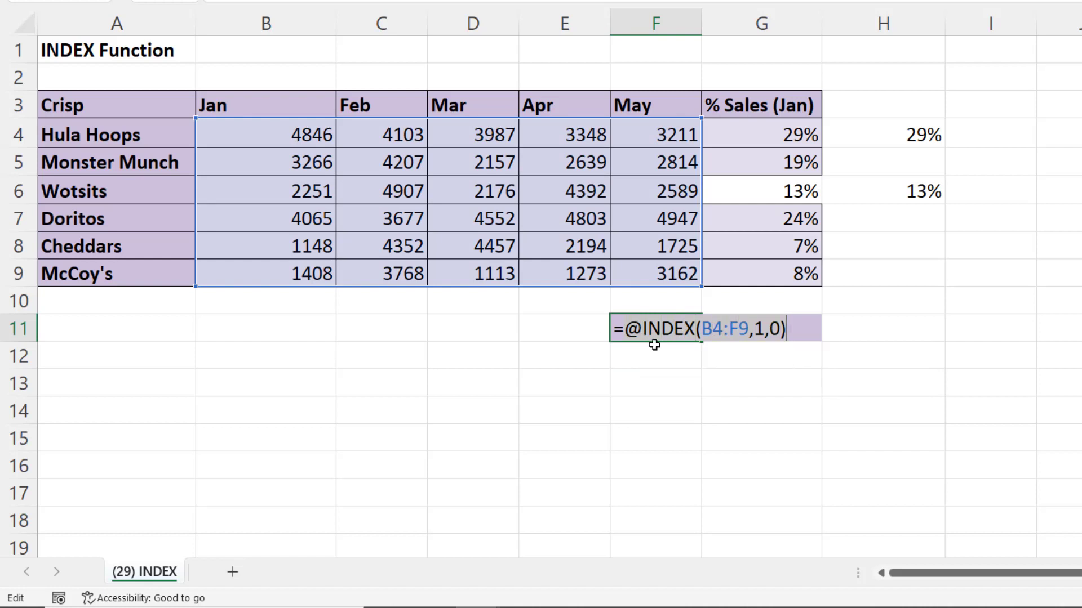
{"action": "key", "text": "F9"}
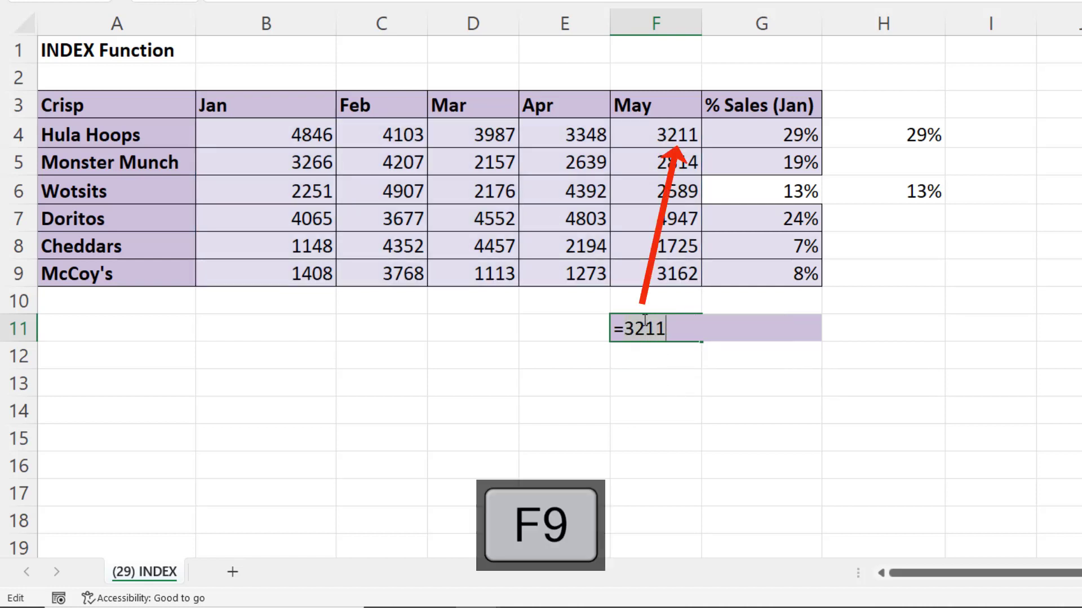
{"action": "key", "text": "ctrl+z"}
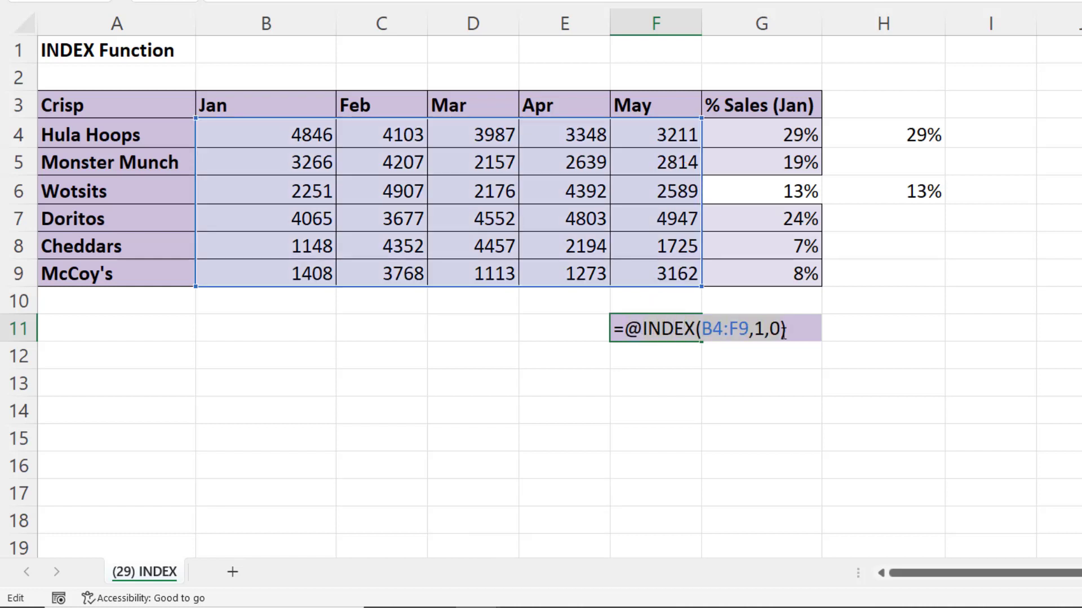
{"action": "key", "text": "F9"}
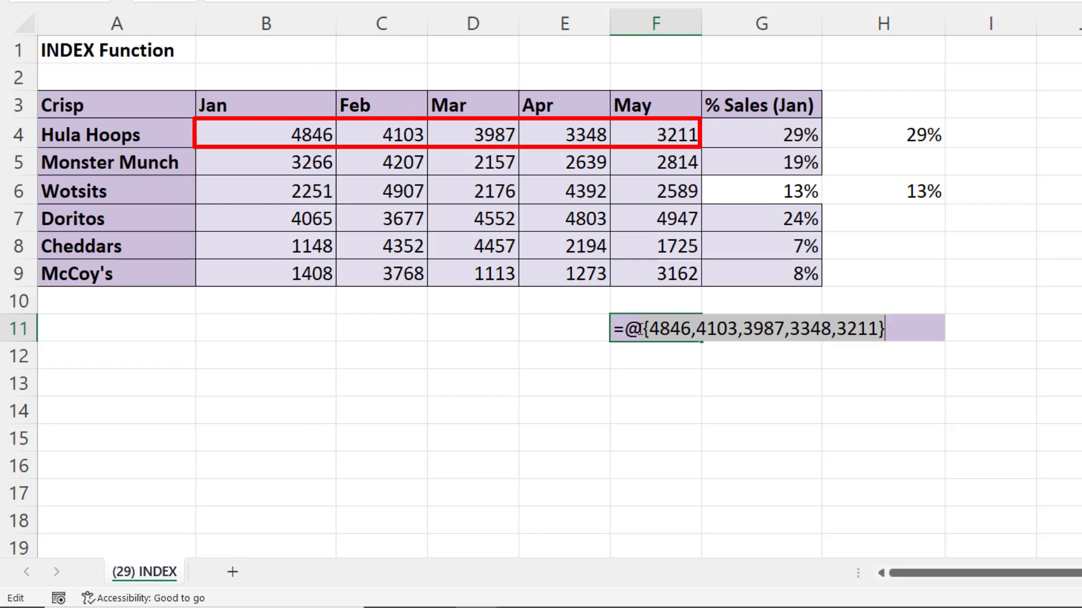
{"action": "key", "text": "ctrl+z"}
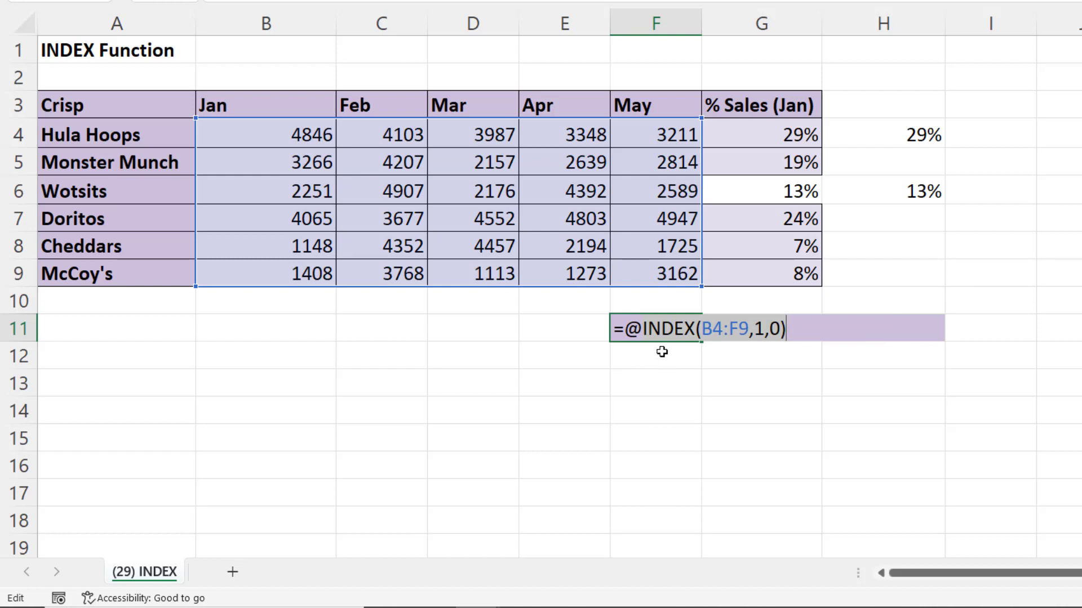
{"action": "key", "text": "Return"}
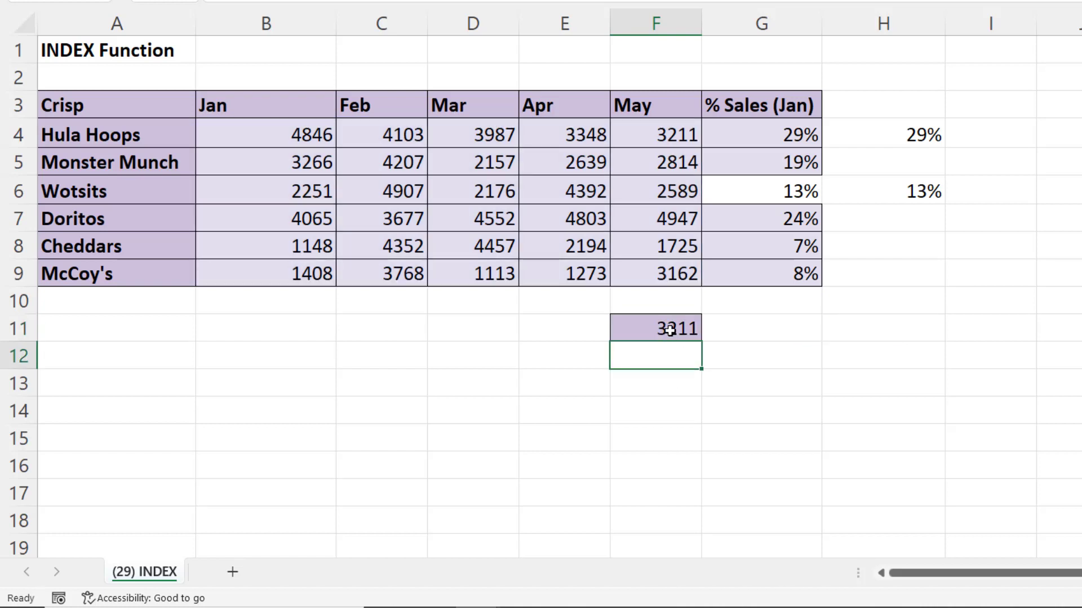
{"action": "left_click", "coordinate": [669, 331]}
{"action": "double_click", "coordinate": [665, 331]}
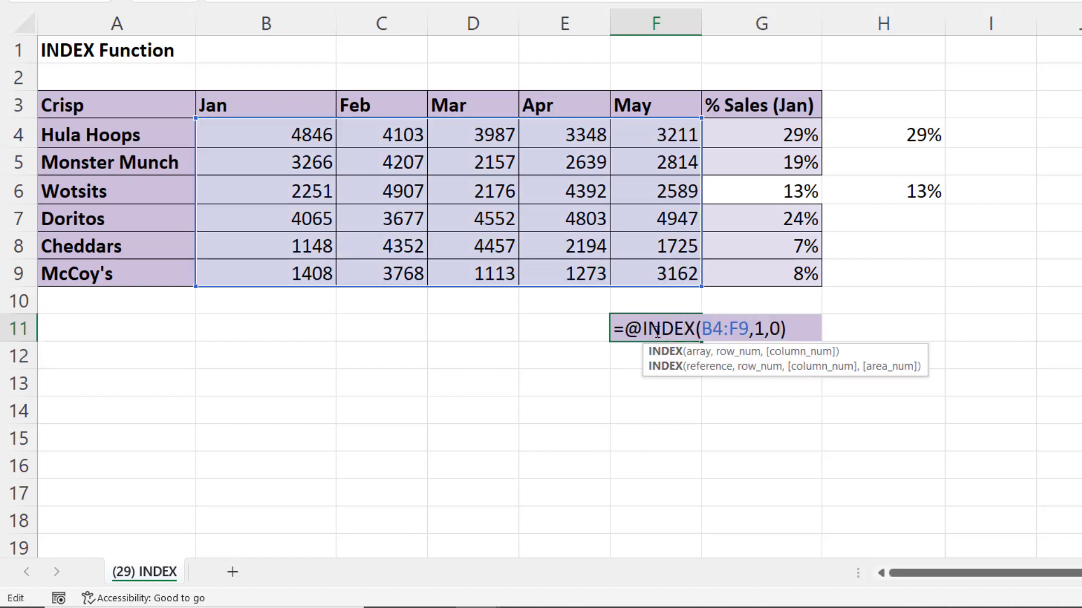
{"action": "key", "text": "Return"}
Remove the @ operator from the formula in F11, entering it as =INDEX(B4:F9,1,0).
{"action": "double_click", "coordinate": [648, 329]}
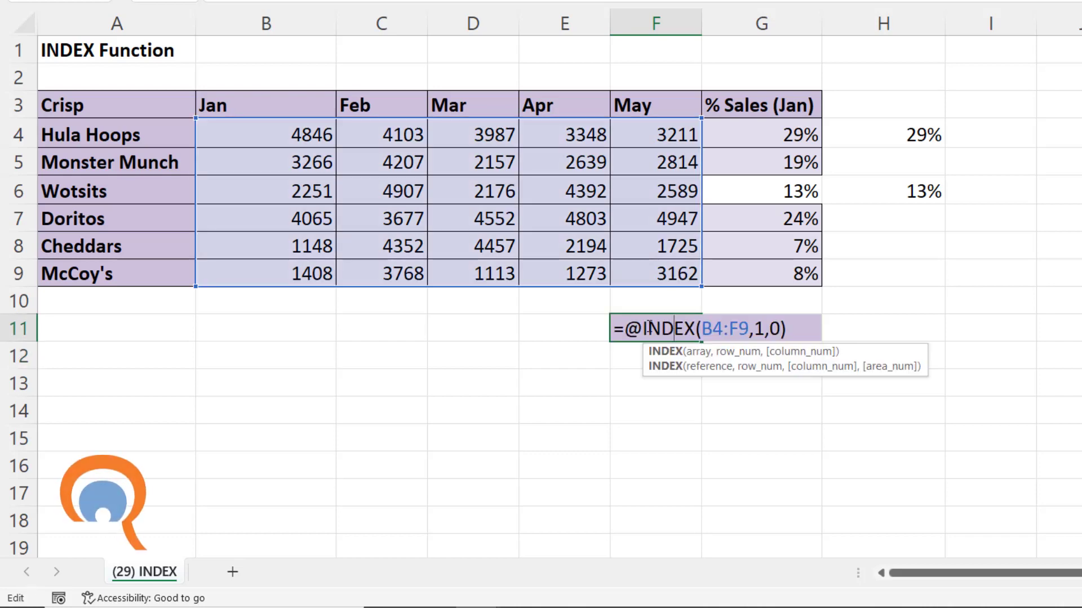
{"action": "left_click", "coordinate": [646, 329]}
{"action": "key", "text": "BackSpace"}
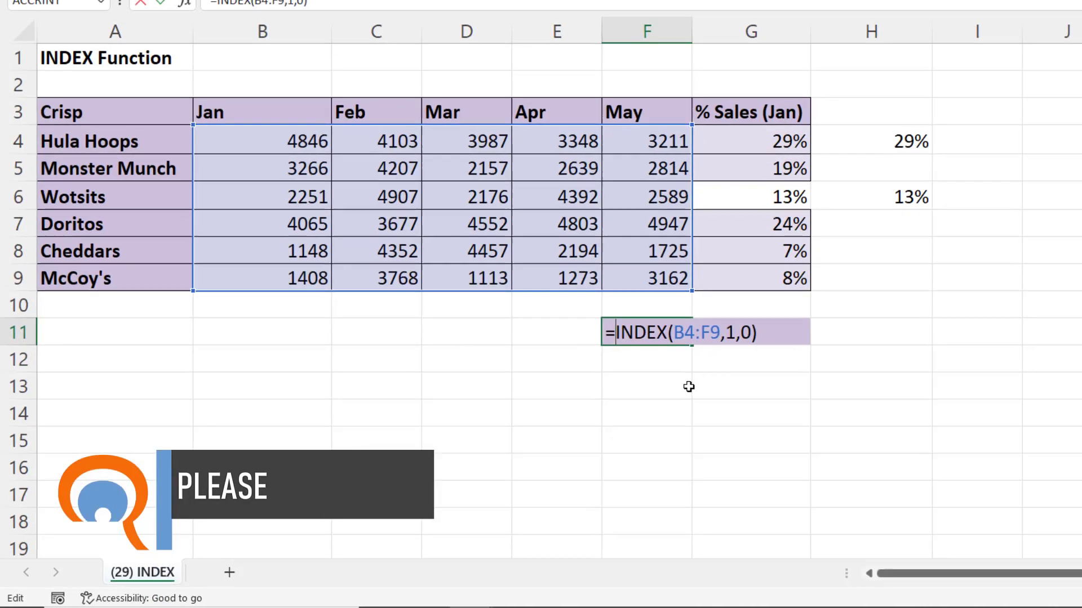
{"action": "key", "text": "Return"}
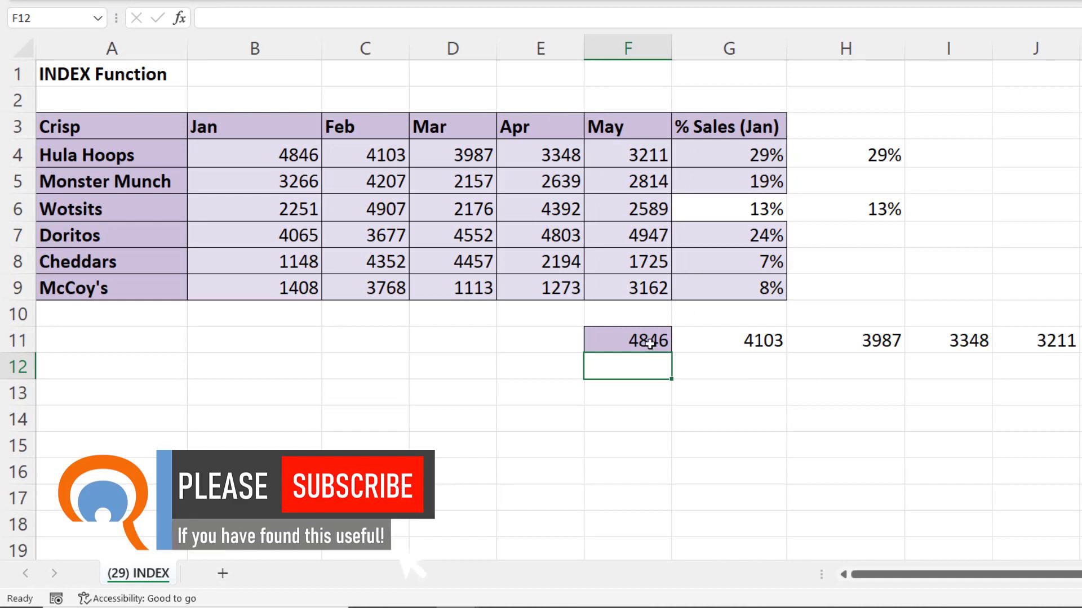